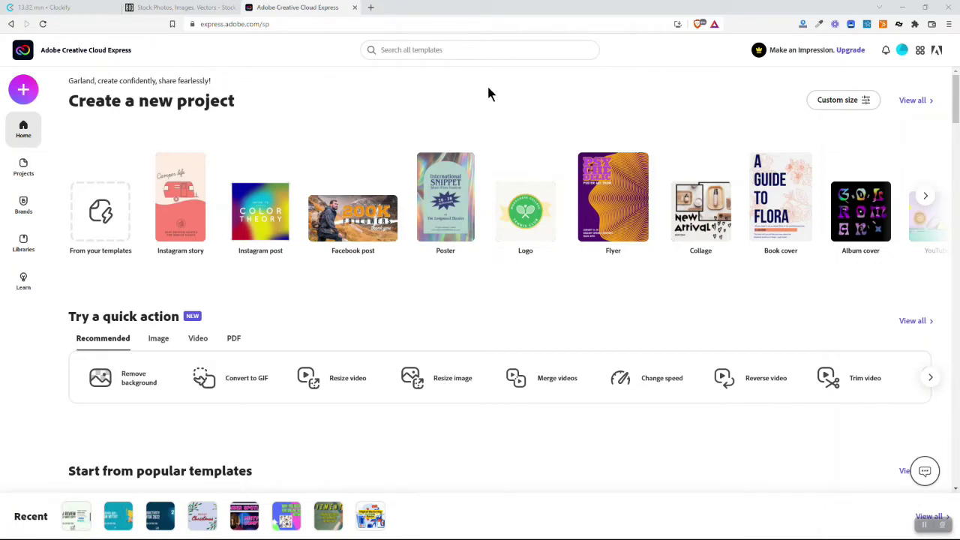
Step: Browse the project types available on the Creative Cloud Express home page
click(456, 50)
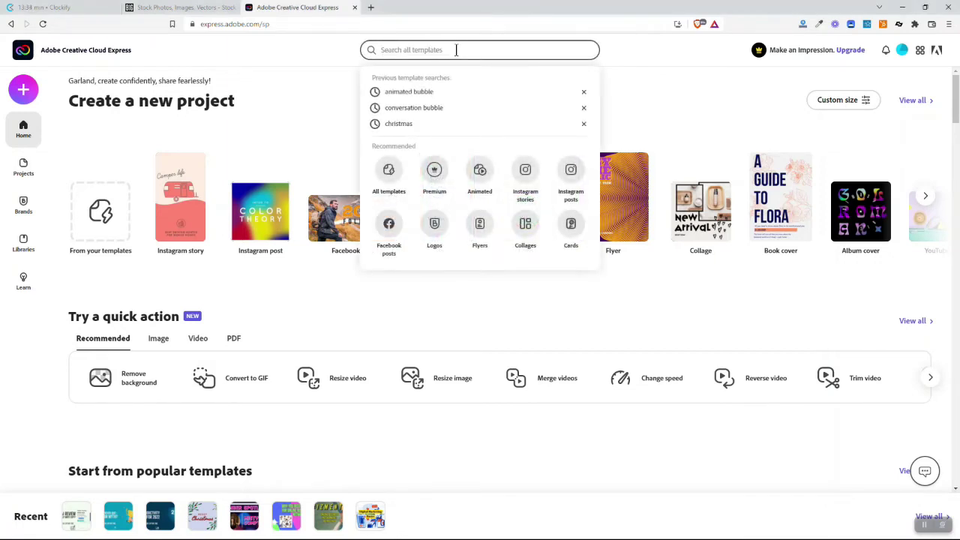
click(610, 90)
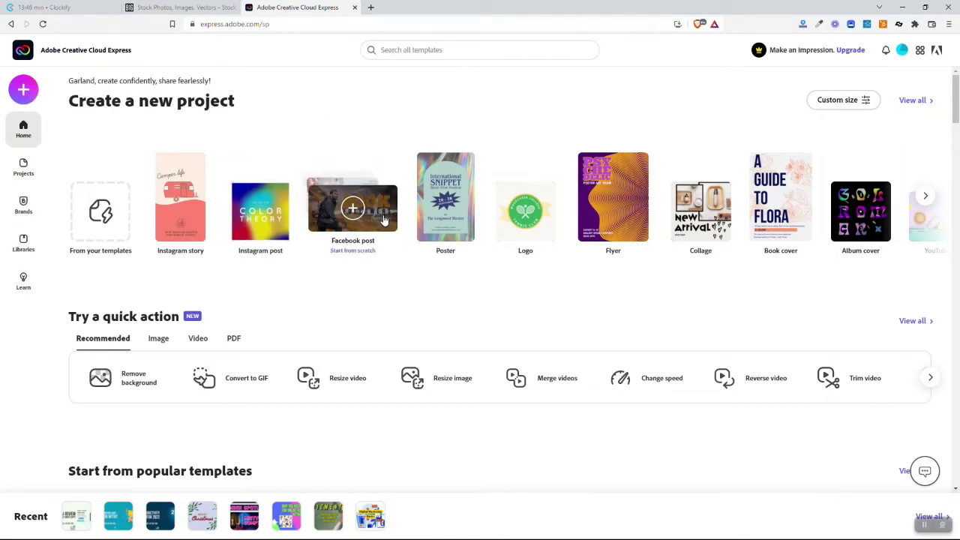
click(926, 197)
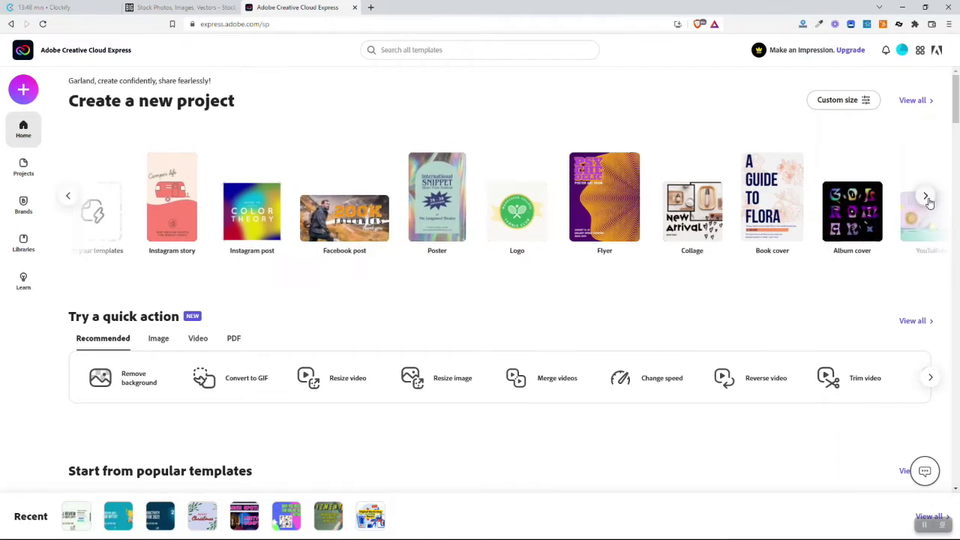
Step: Search templates for 'book cover' and open The Workings of a Business preview
click(413, 50)
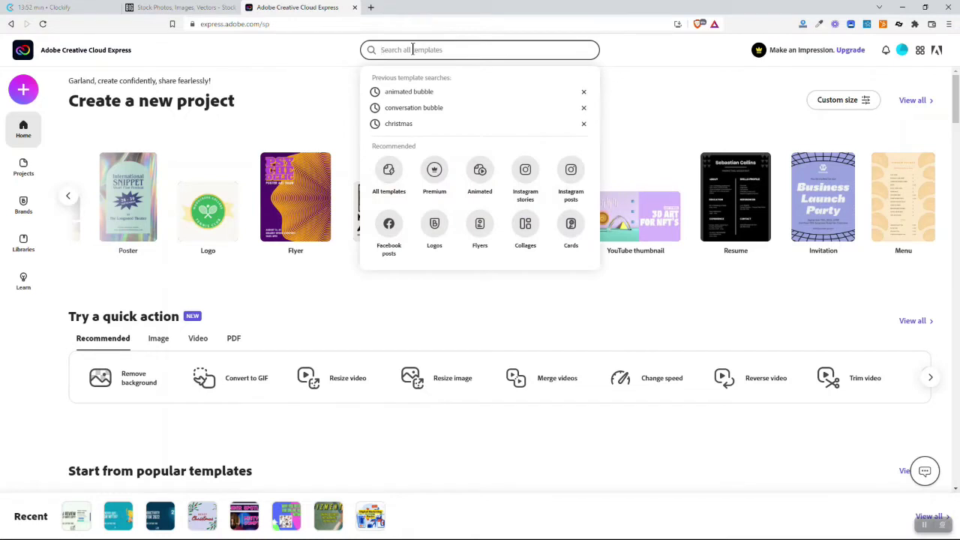
text(book cover)
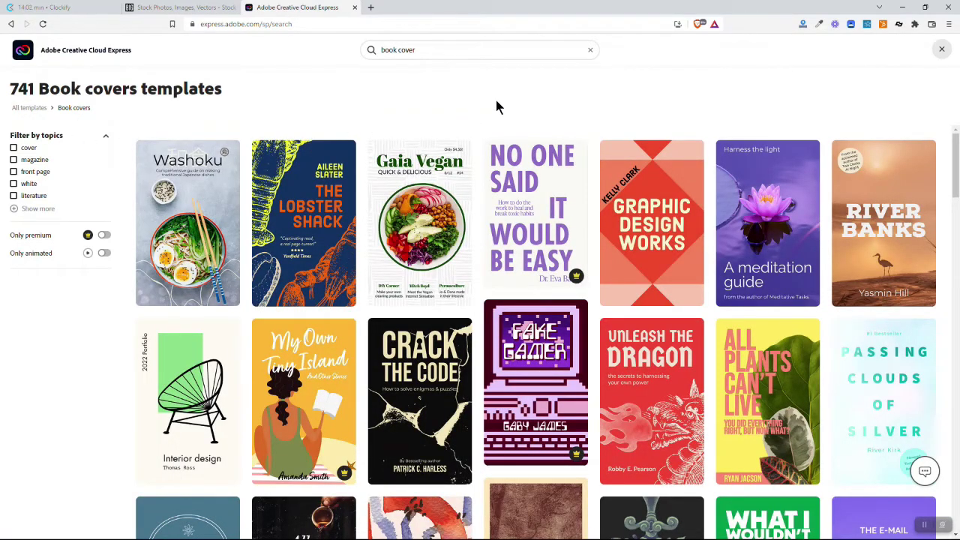
mouse_move(581, 282)
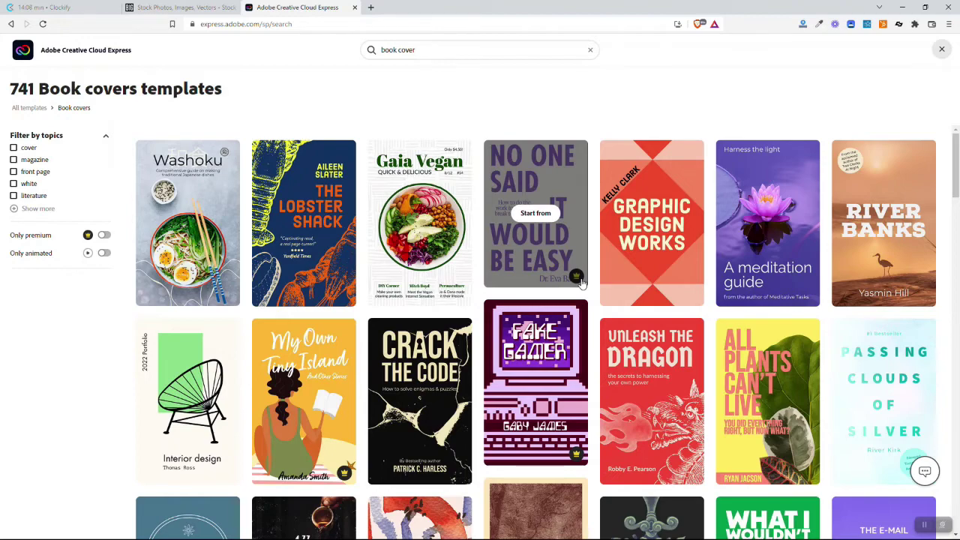
mouse_move(390, 311)
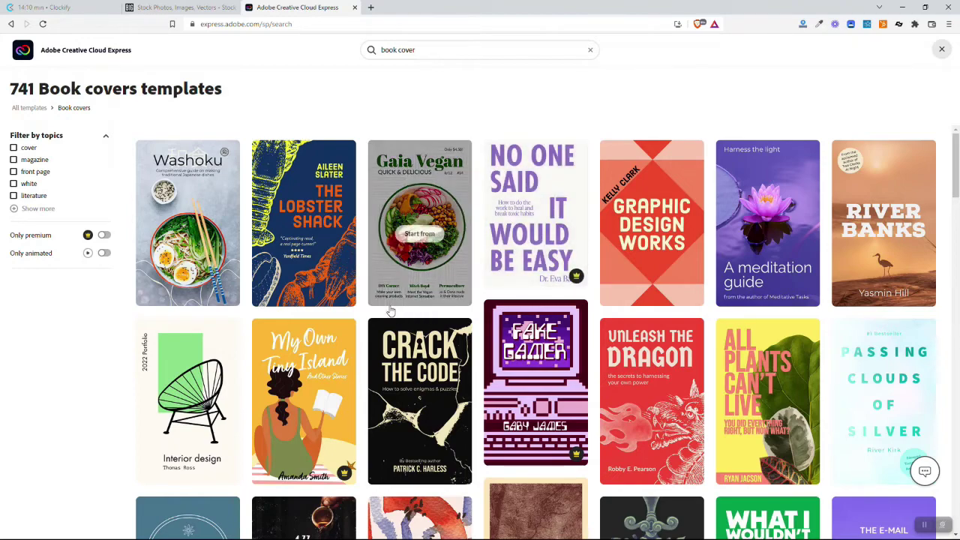
scroll(390, 312, down, 3)
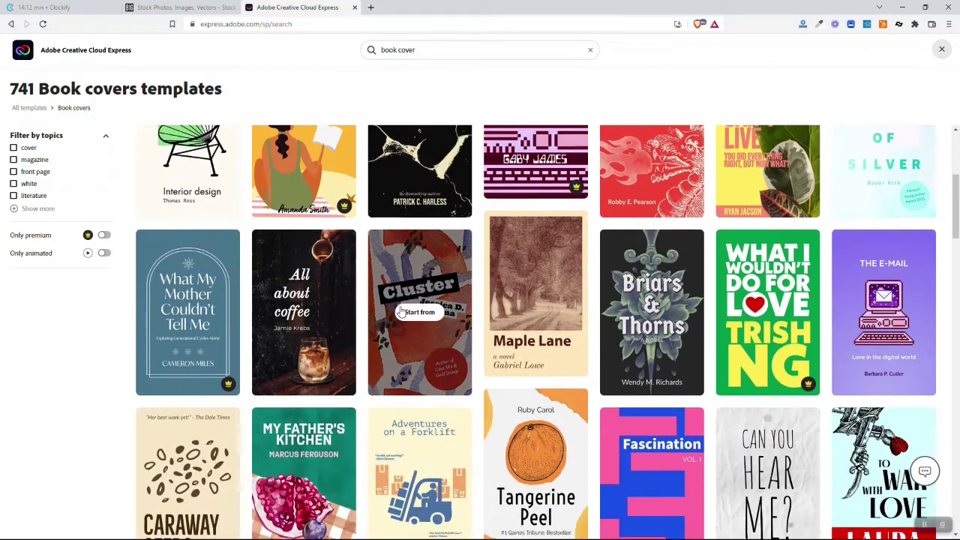
scroll(401, 314, down, 4)
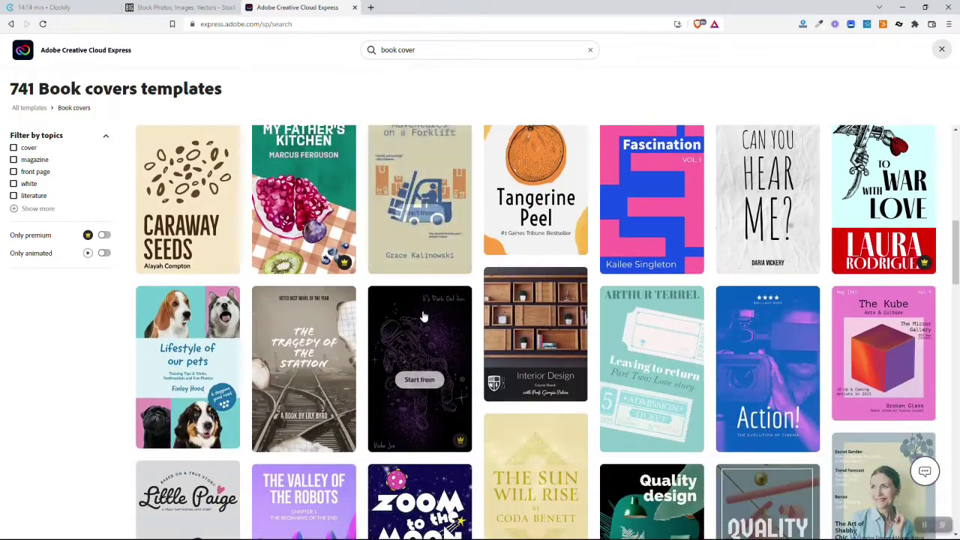
scroll(424, 317, down, 3)
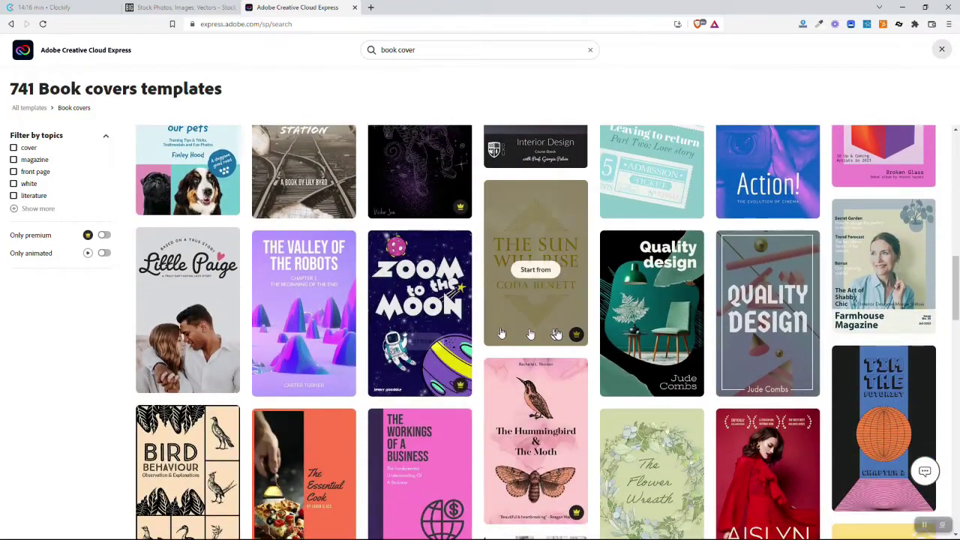
scroll(557, 333, down, 3)
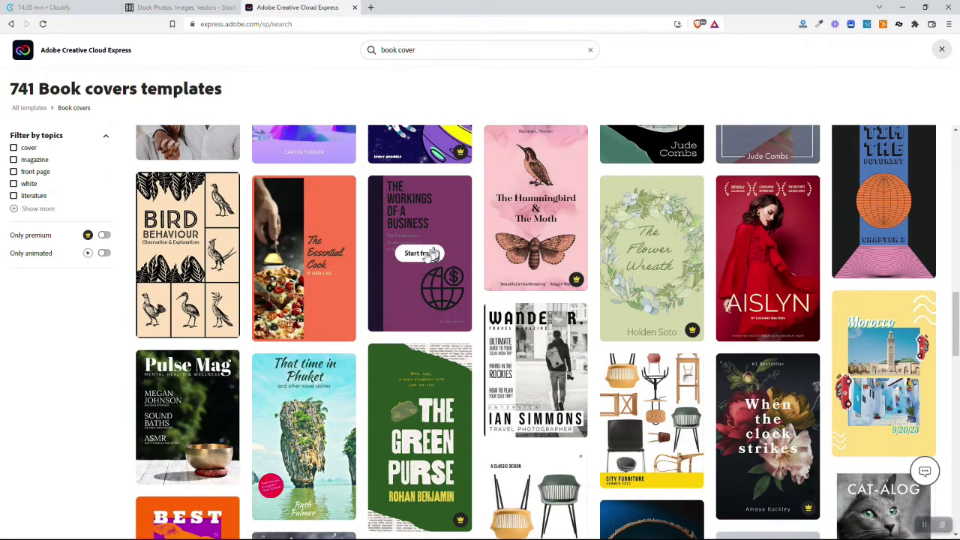
click(423, 255)
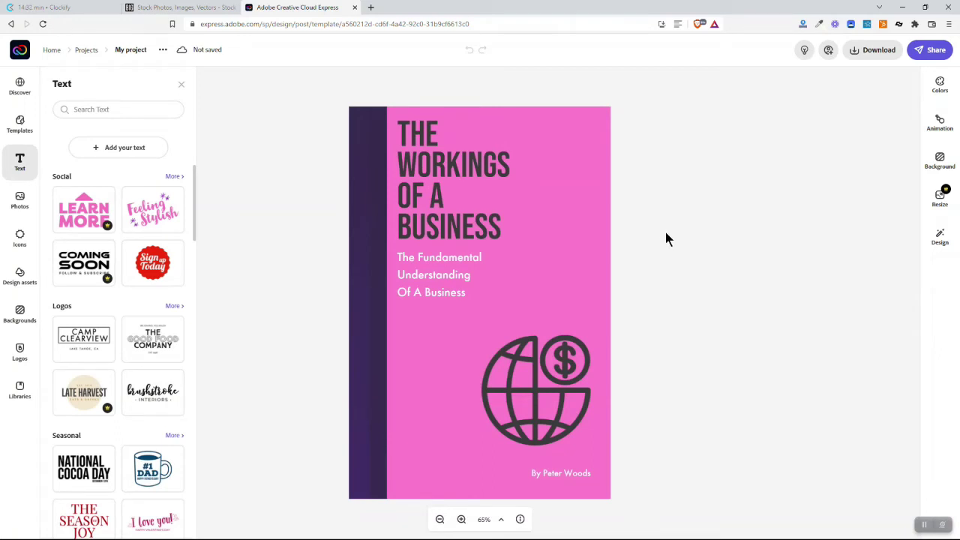
Step: Try colour schemes and settle on the teal scheme with black text
click(939, 84)
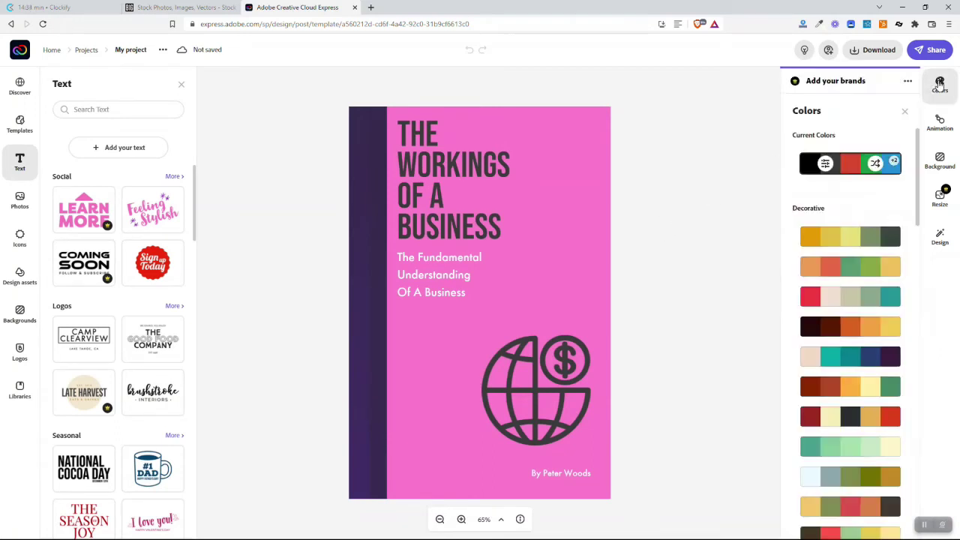
click(852, 268)
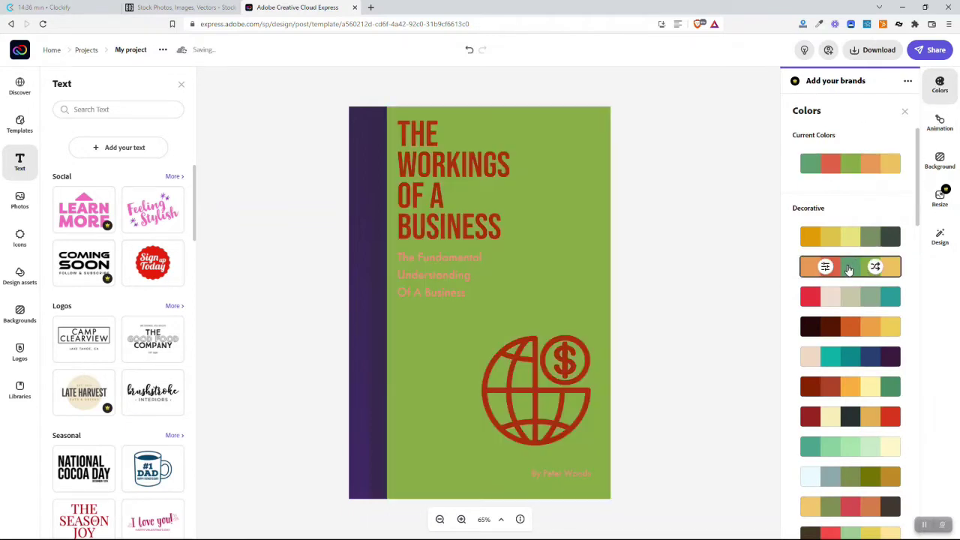
click(865, 328)
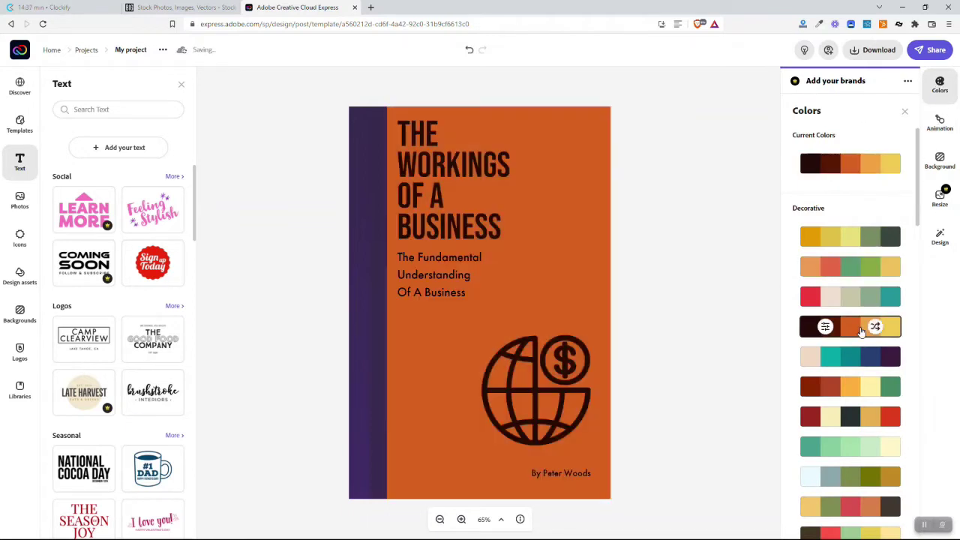
click(860, 365)
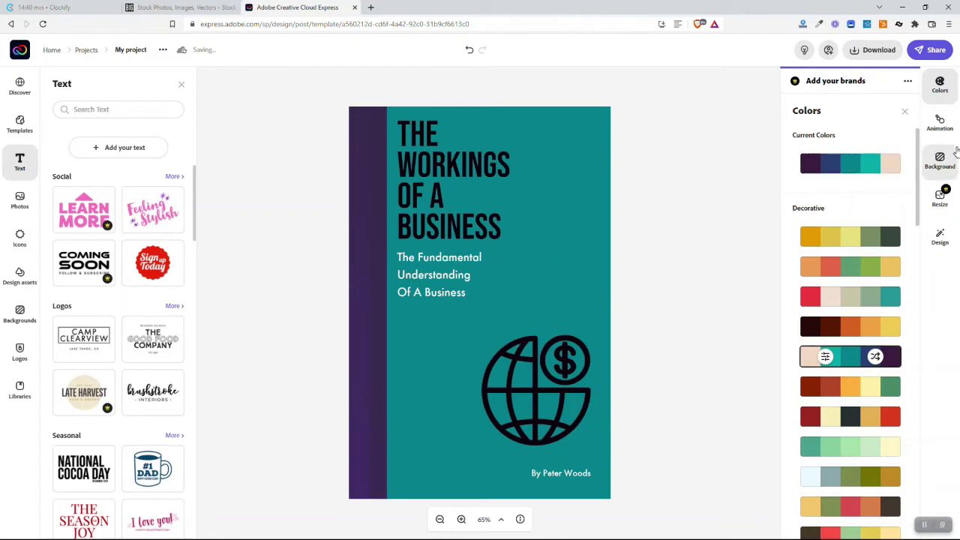
Step: Try light green and dark navy layout variations, then undo both to restore the teal design
click(942, 238)
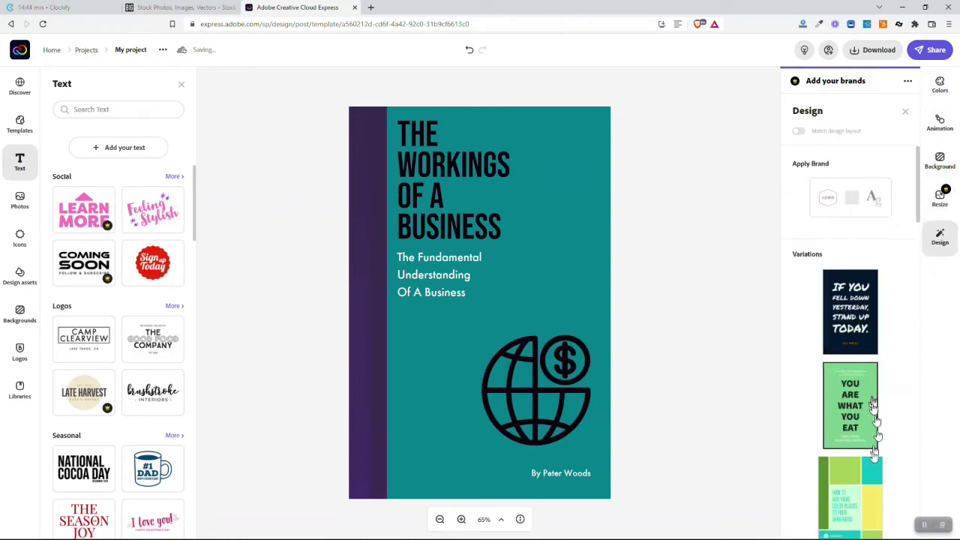
click(864, 484)
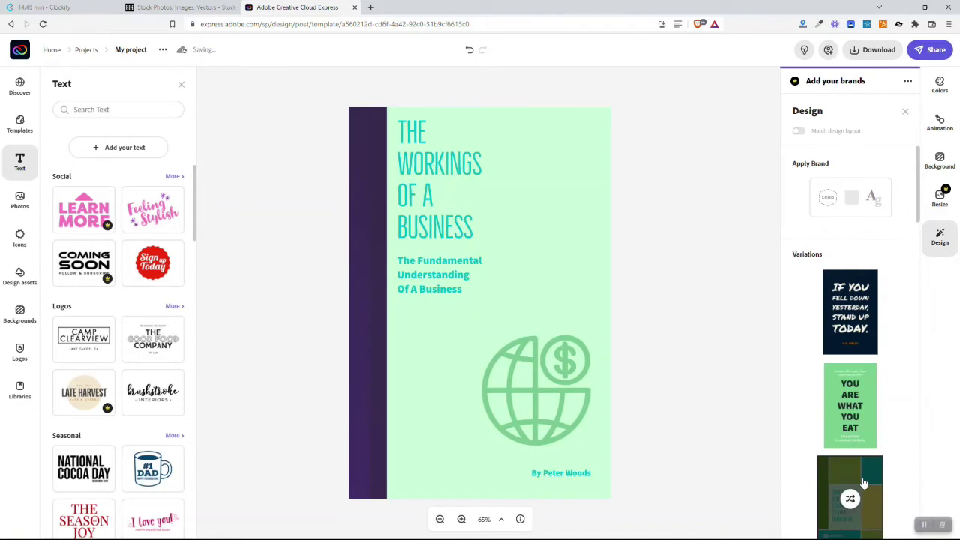
click(850, 330)
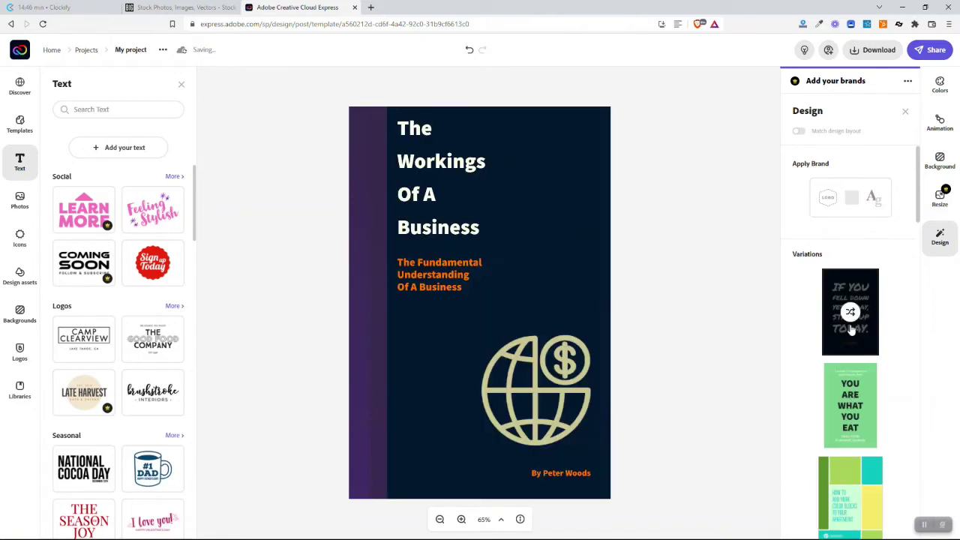
click(470, 53)
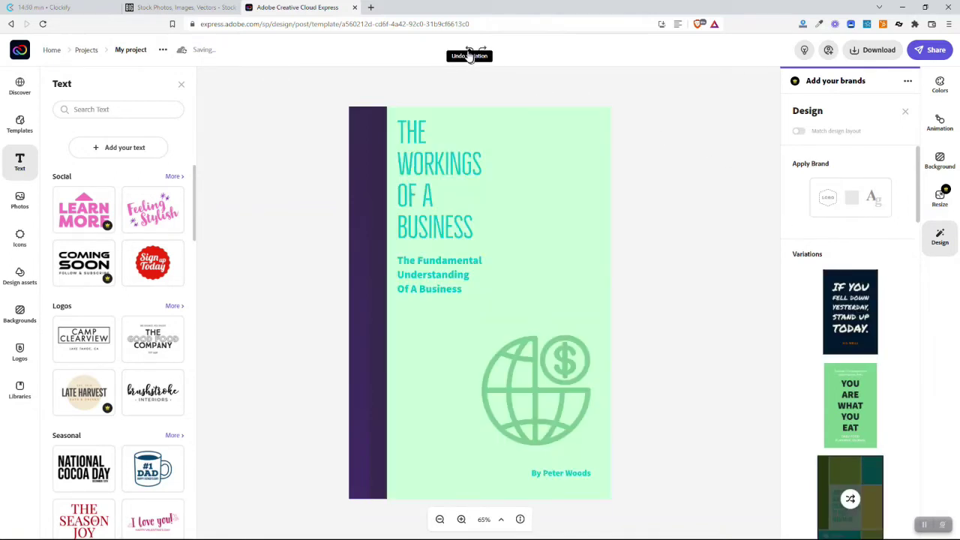
click(470, 52)
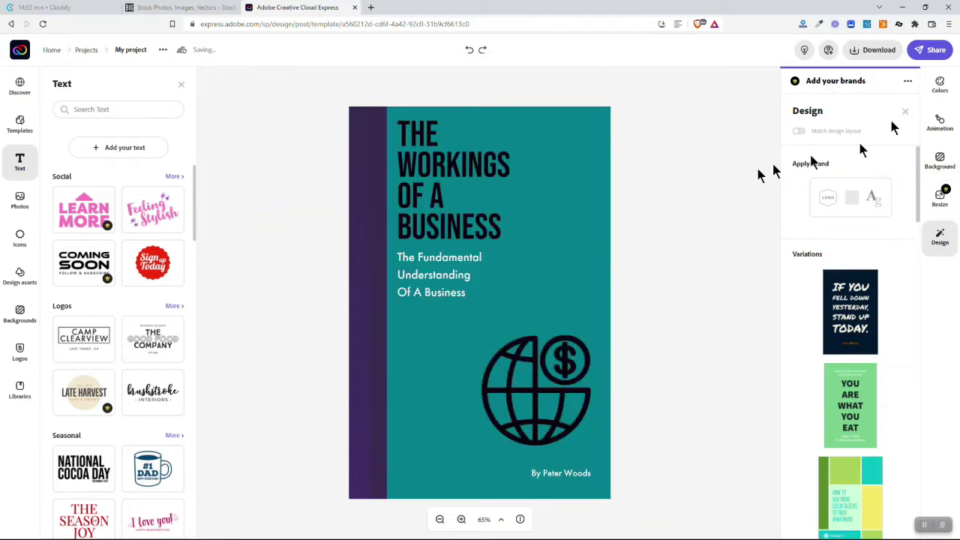
click(725, 186)
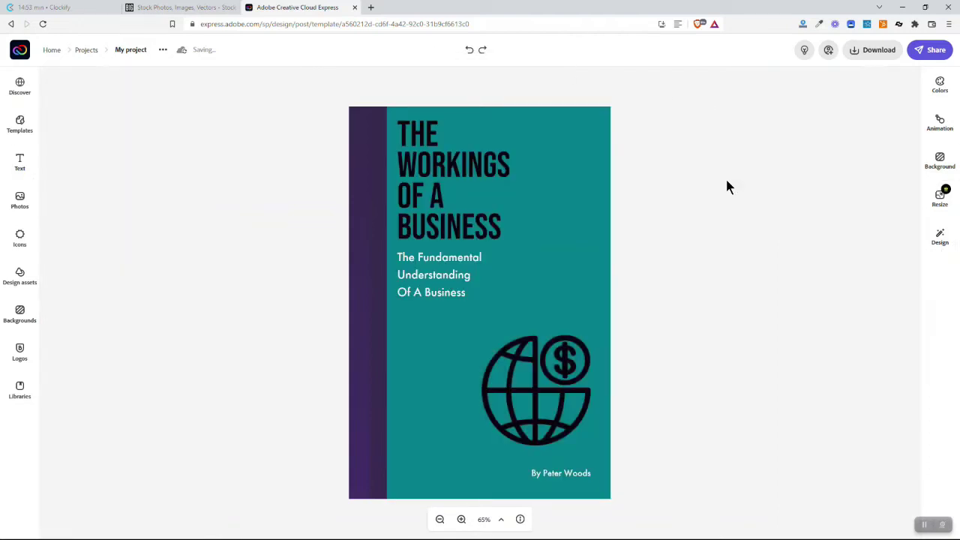
Step: Use the page's layer list to nudge the purple spine strip slightly right
click(539, 266)
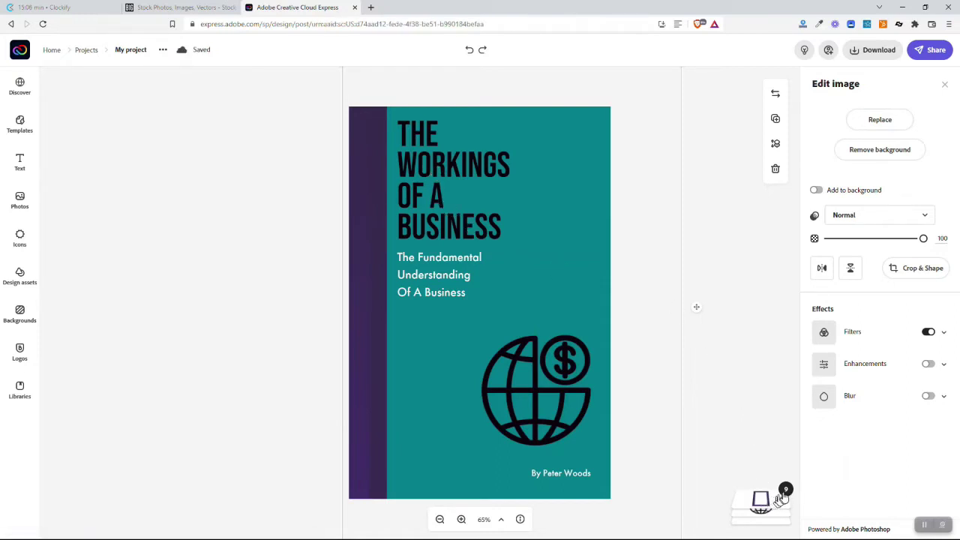
click(763, 500)
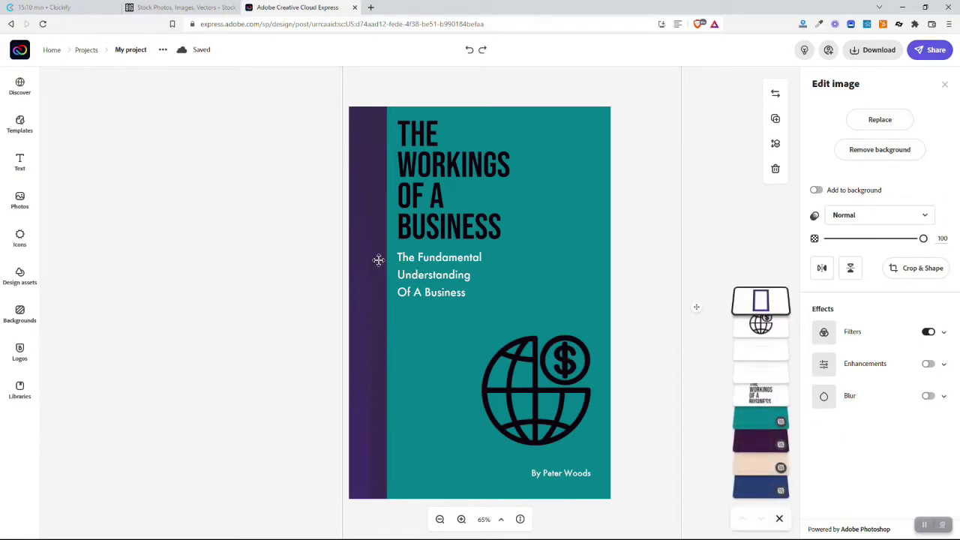
mouse_move(380, 260)
mouse_down()
mouse_move(425, 260)
mouse_move(392, 261)
mouse_up()
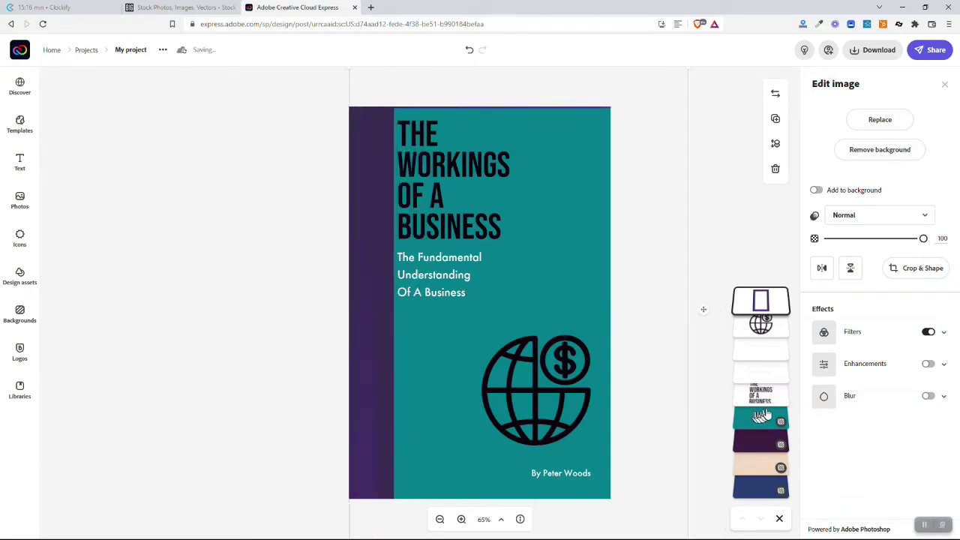
click(765, 333)
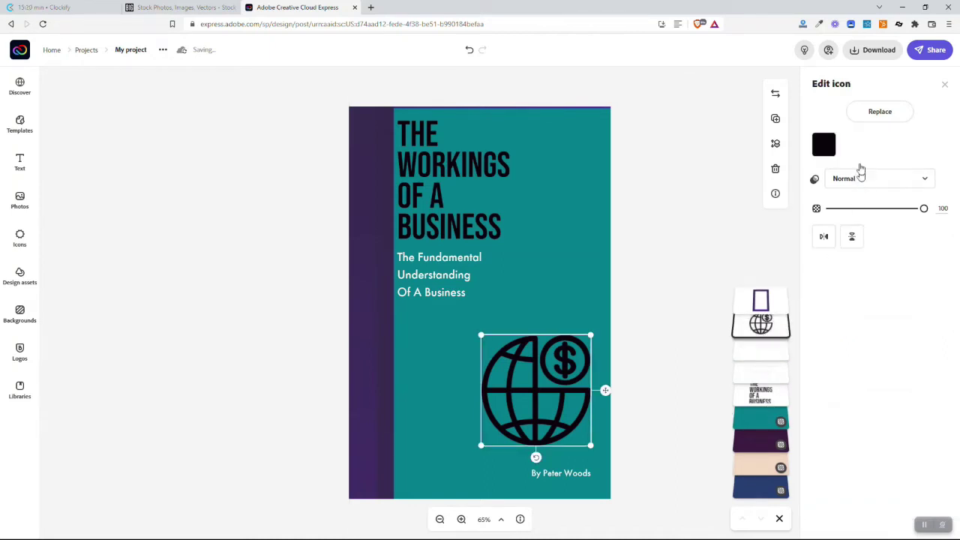
Step: Swap the globe-and-dollar icon for the headset icon found by searching 'assistant'
click(881, 115)
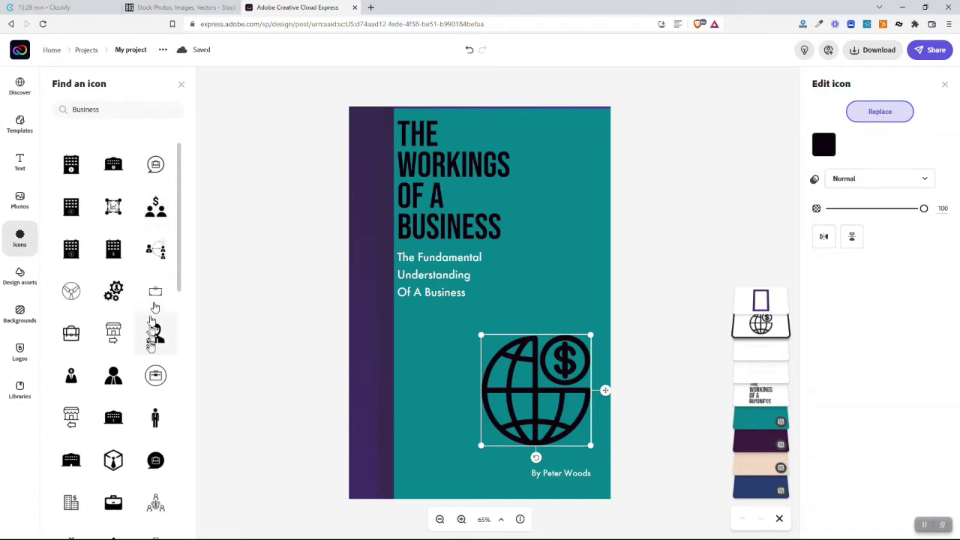
drag(101, 109, 71, 108)
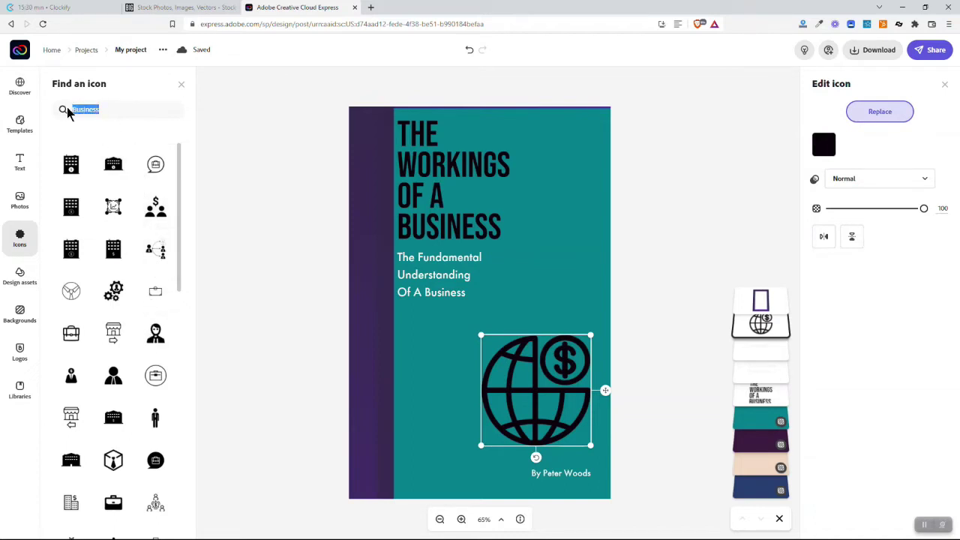
text(assistant)
key(Return)
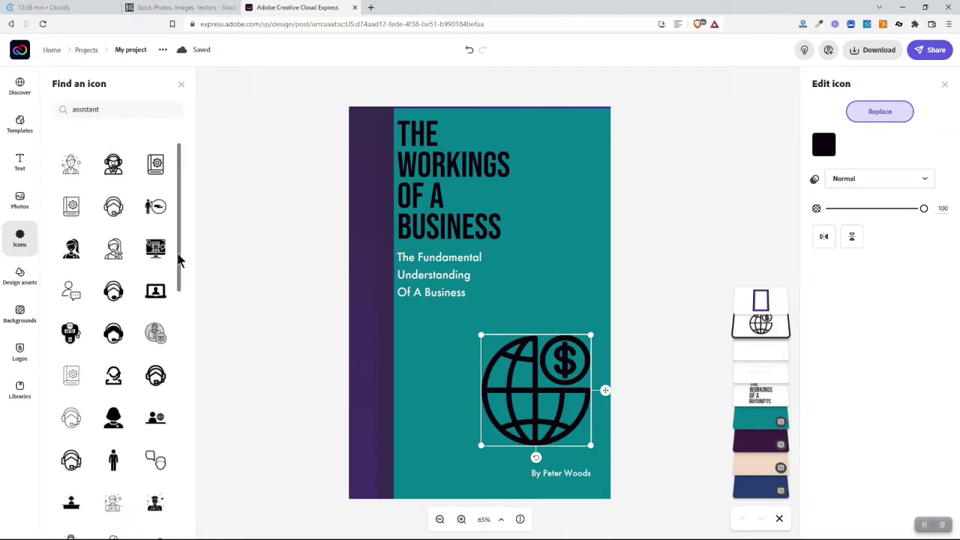
click(114, 299)
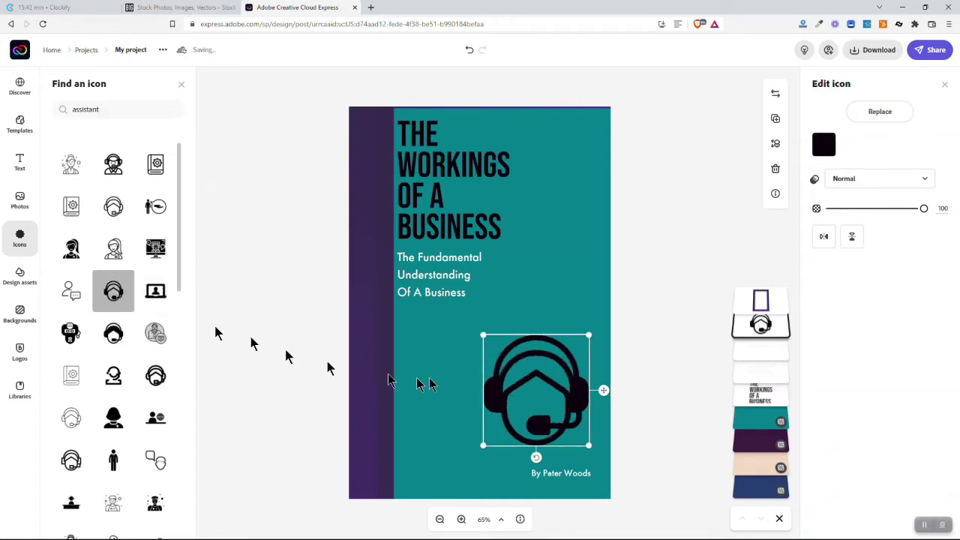
click(778, 352)
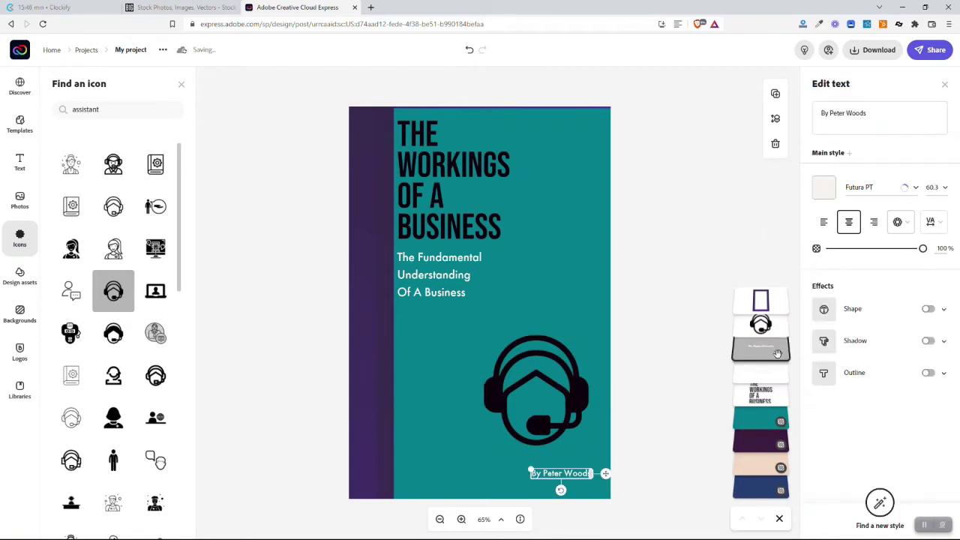
Step: Replace the author line with the new author's name and quoted nickname, widened onto one line
click(868, 113)
drag(867, 114, 833, 112)
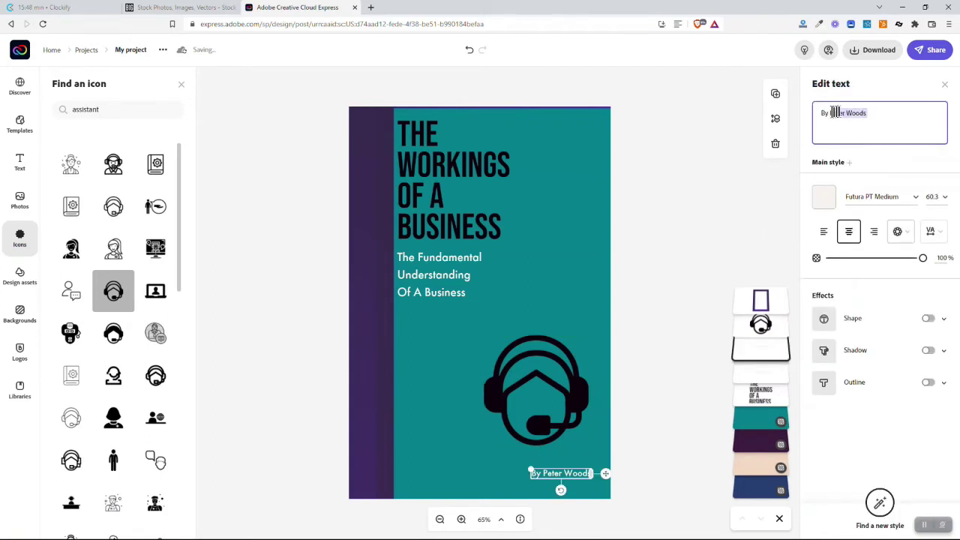
text(Garland)
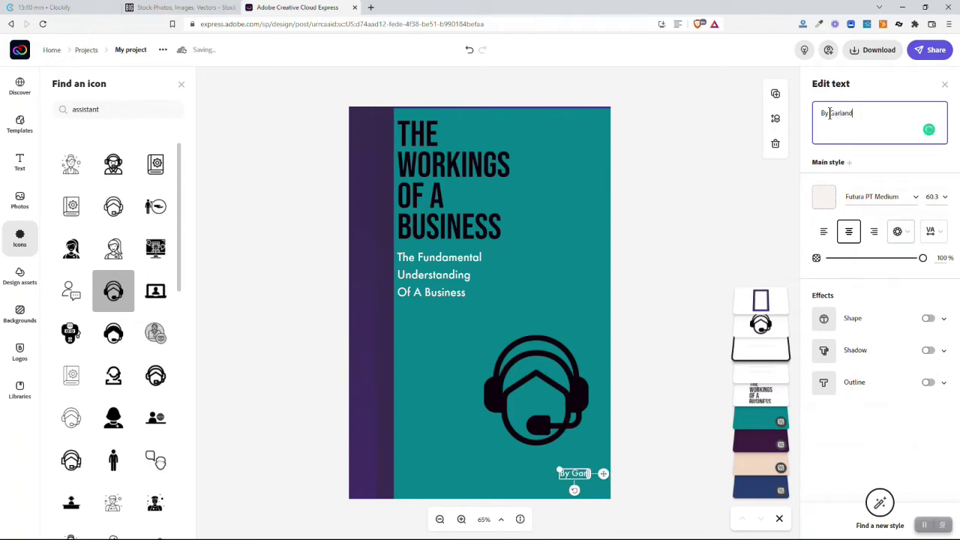
text( Coulson "Ca)
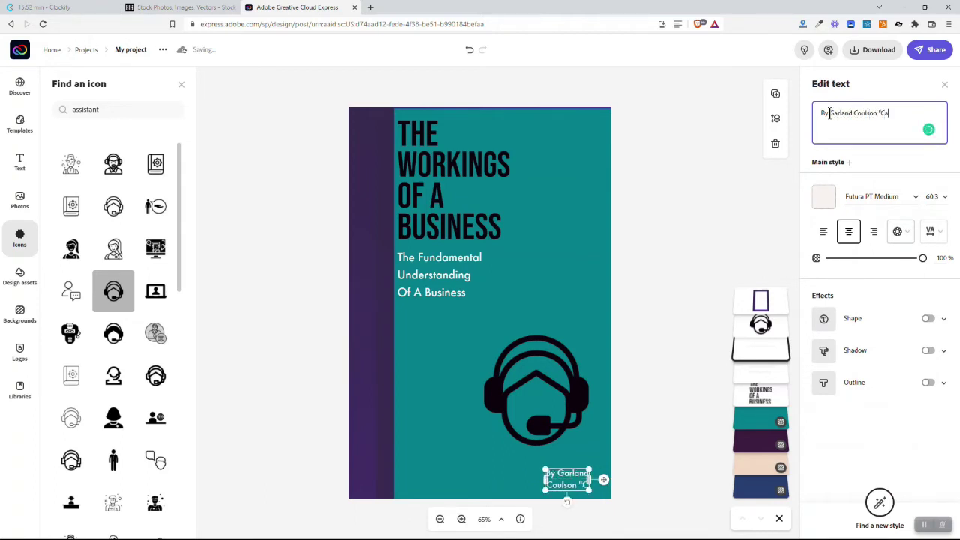
text(ptain Time")
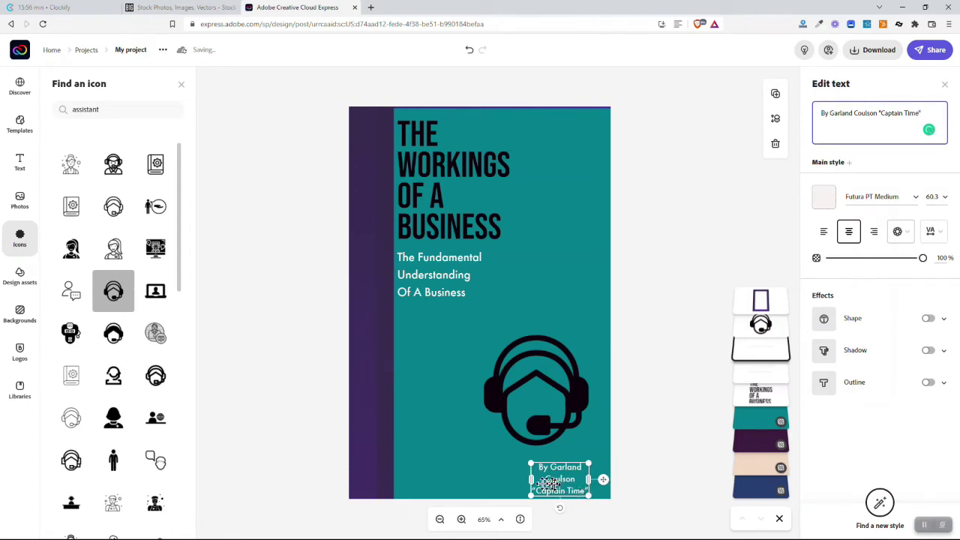
drag(531, 479, 427, 486)
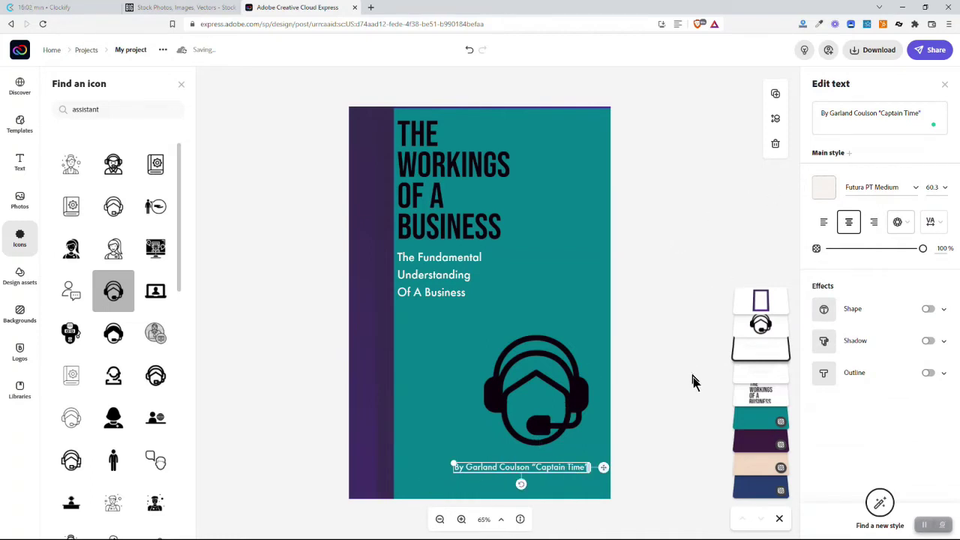
click(771, 387)
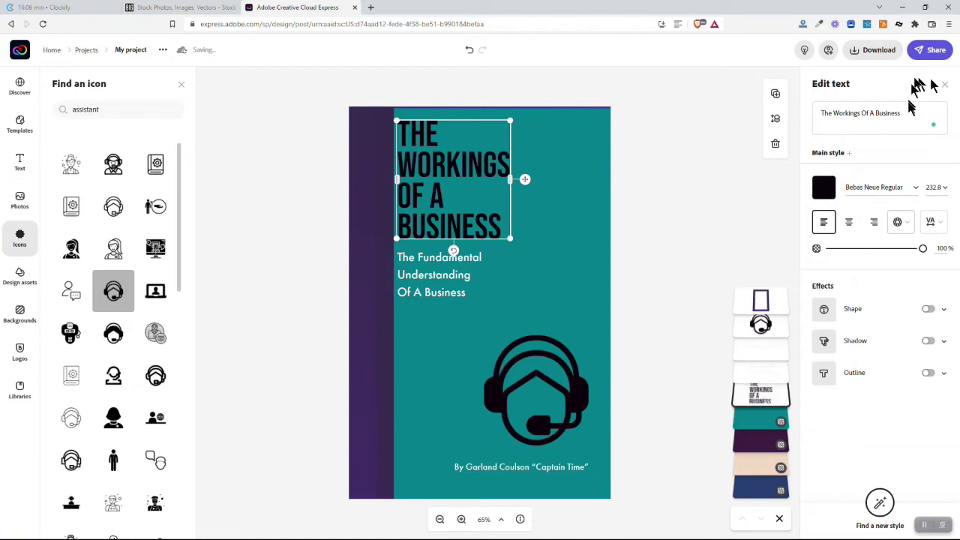
Step: Retype the cover title as 'Hire a Virtual Assistant Checklist'
drag(905, 118, 814, 129)
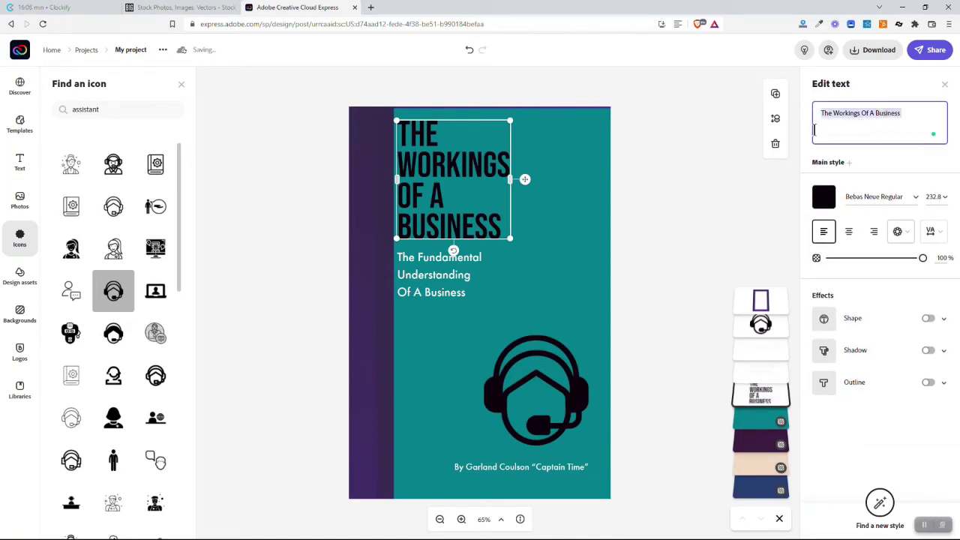
text(Hire a Vi)
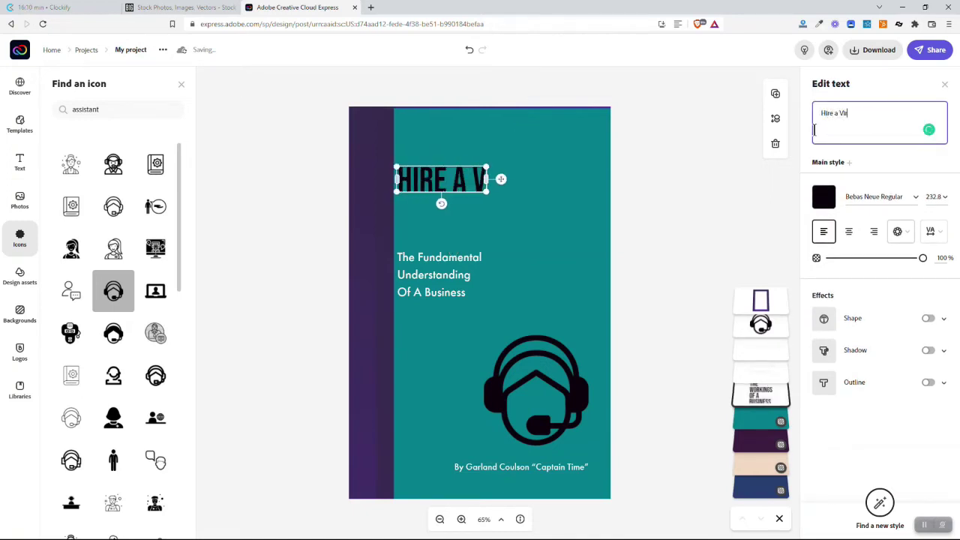
text(rtual Assistant)
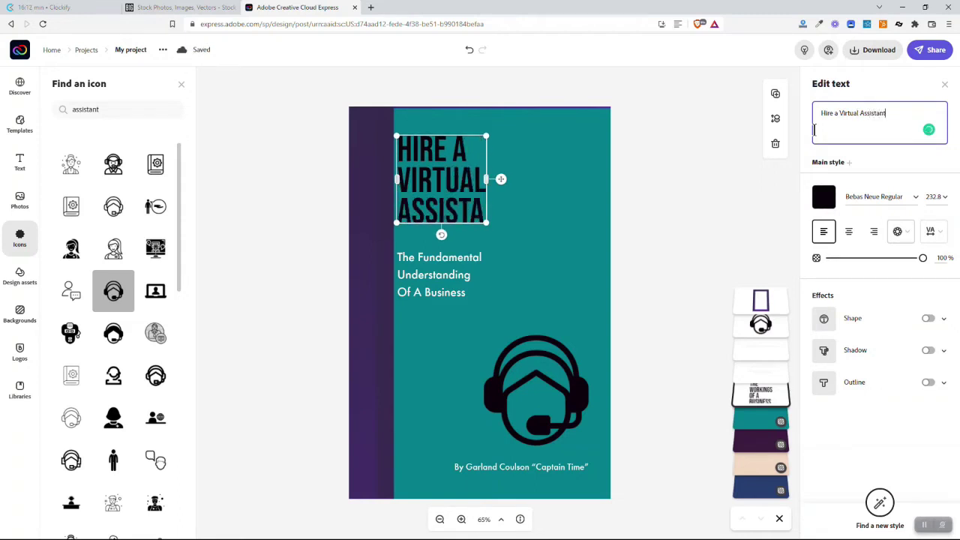
text( Checklist)
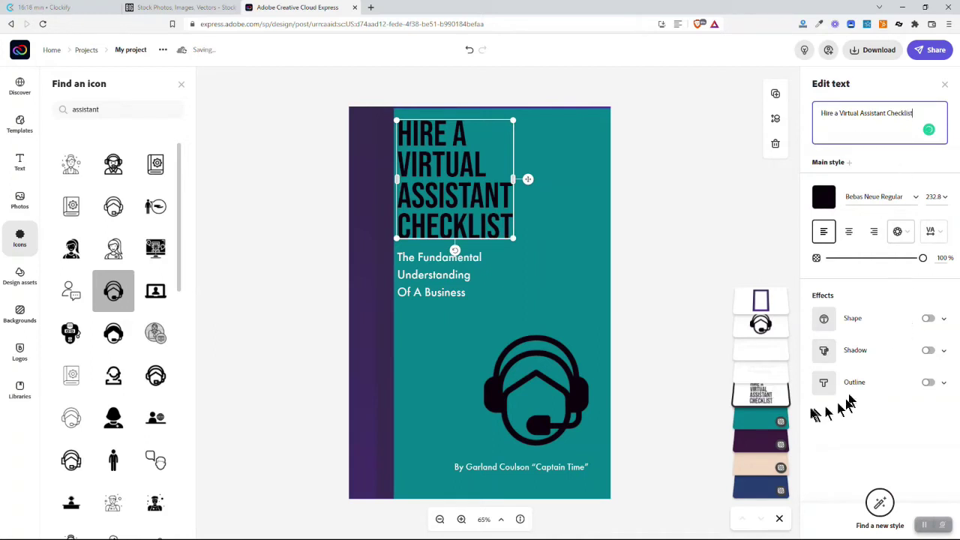
click(763, 424)
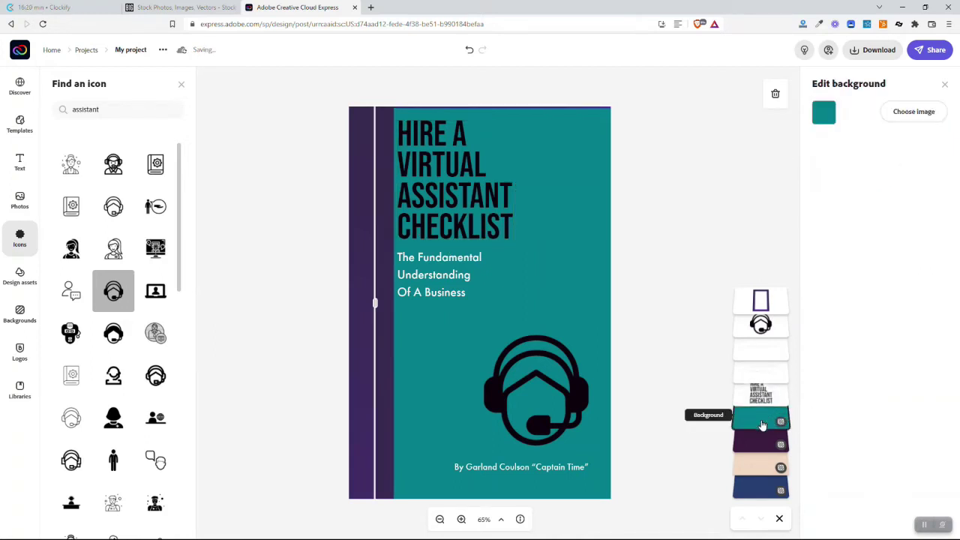
Step: Rewrite the subtitle as 'Find hire and work effectively with VAs', removing the stray comma
click(760, 347)
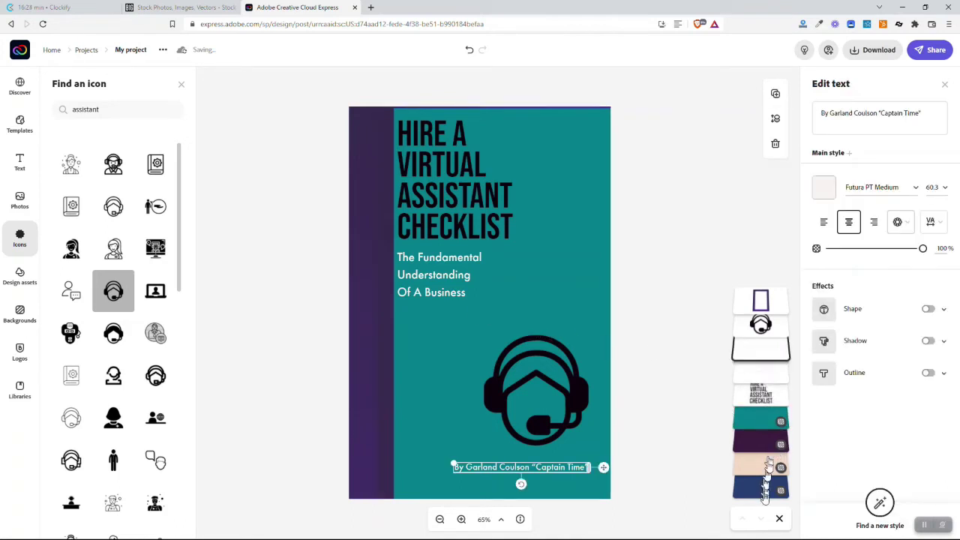
click(762, 397)
click(761, 371)
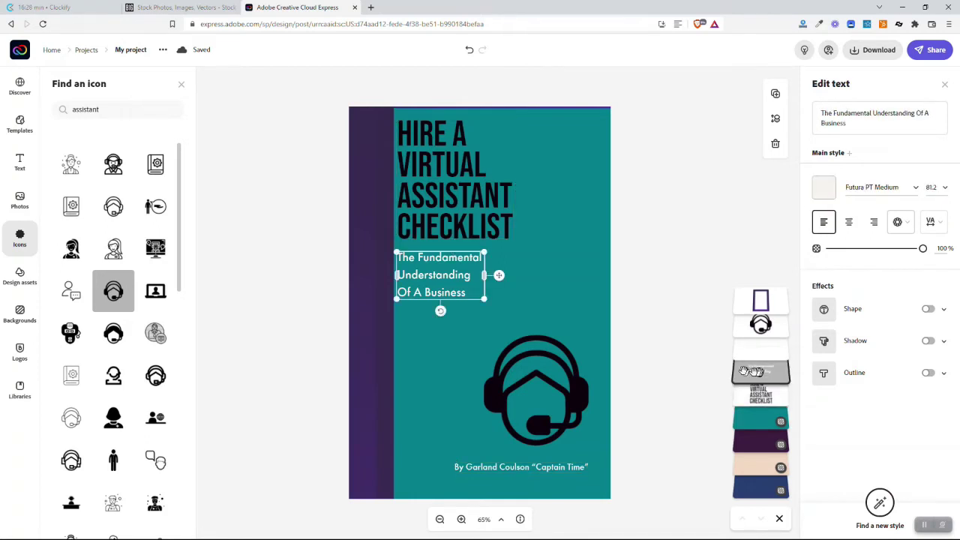
click(852, 126)
text(Hi)
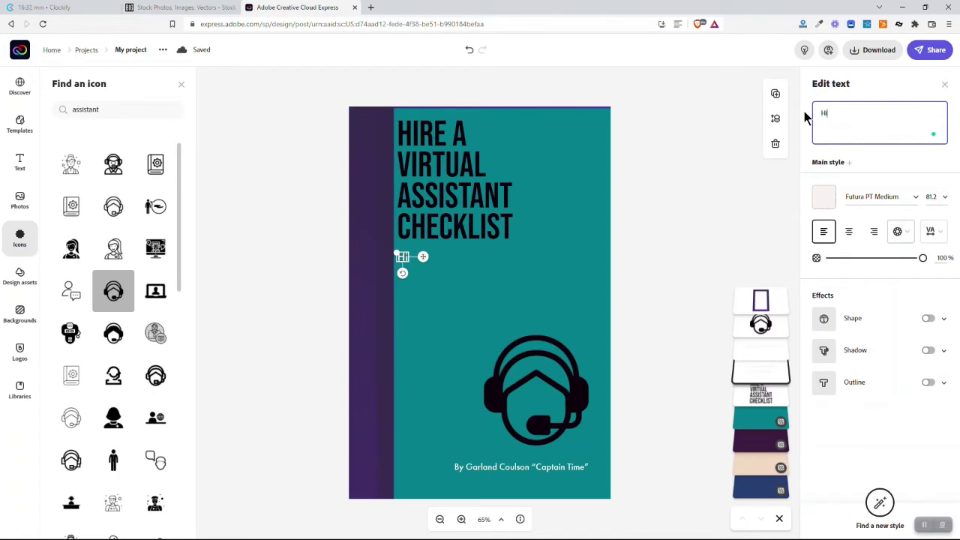
text(re and)
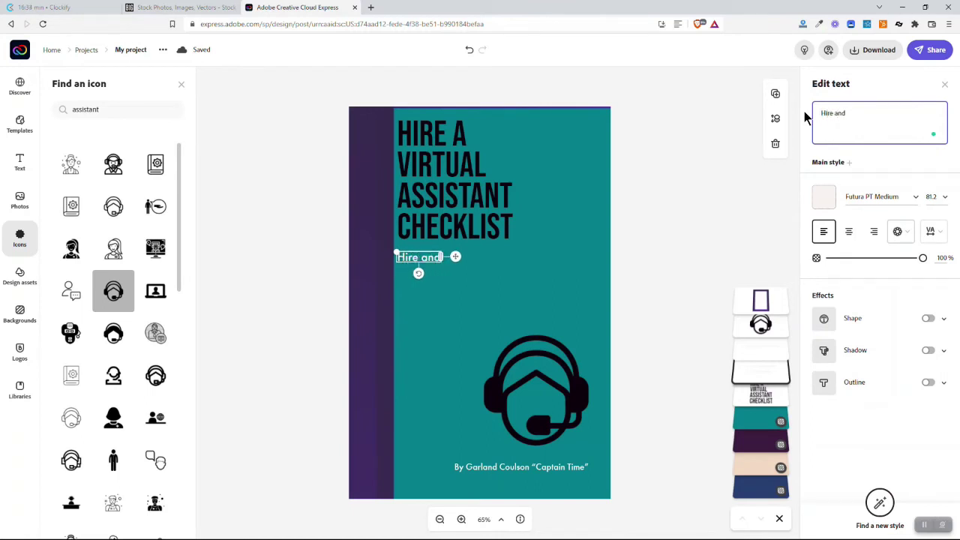
key(BackSpace)
key(BackSpace)
key(BackSpace)
key(BackSpace)
key(BackSpace)
key(BackSpace)
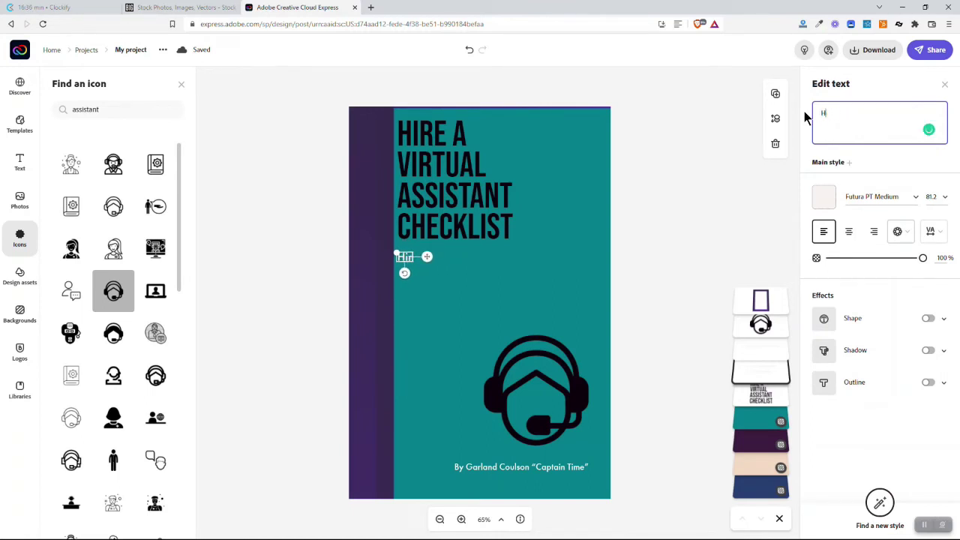
text(Fi)
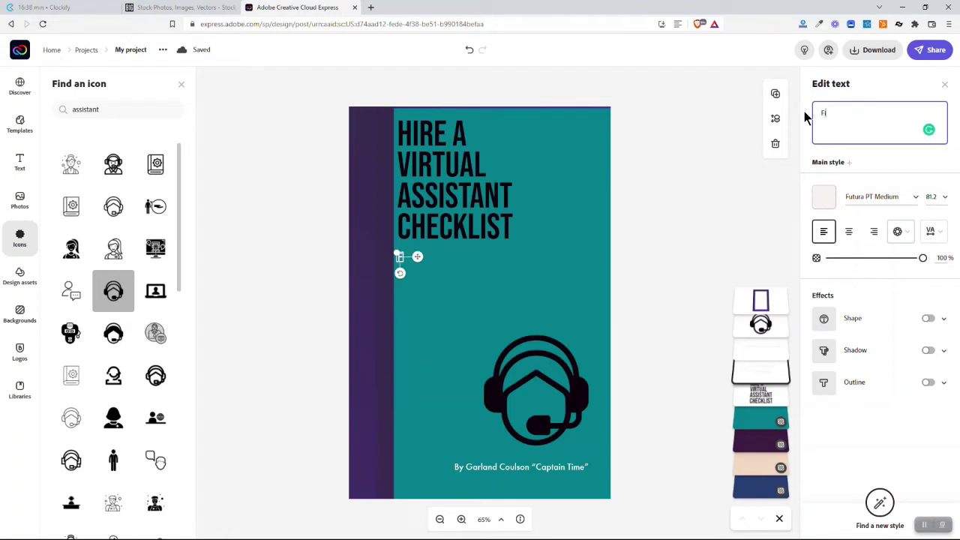
text(nd ,)
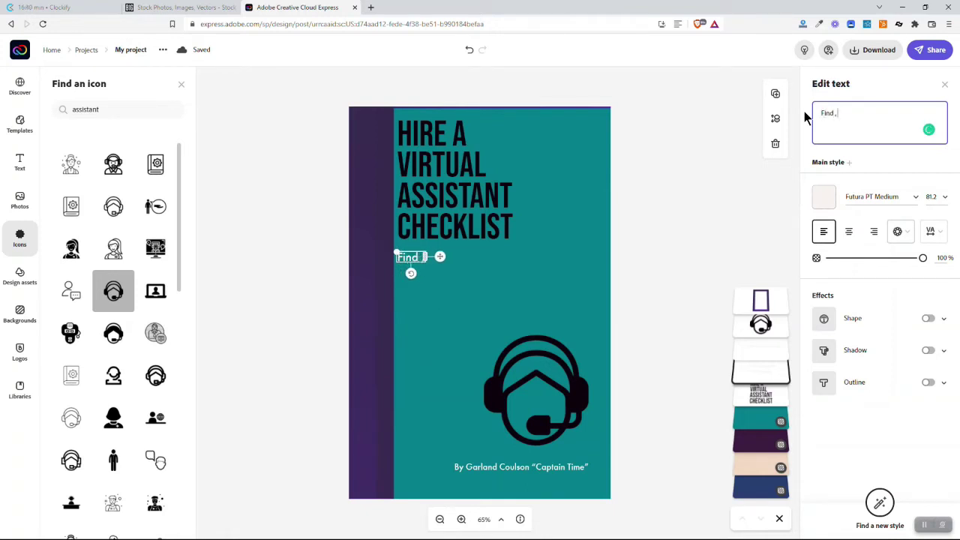
text( hire and work)
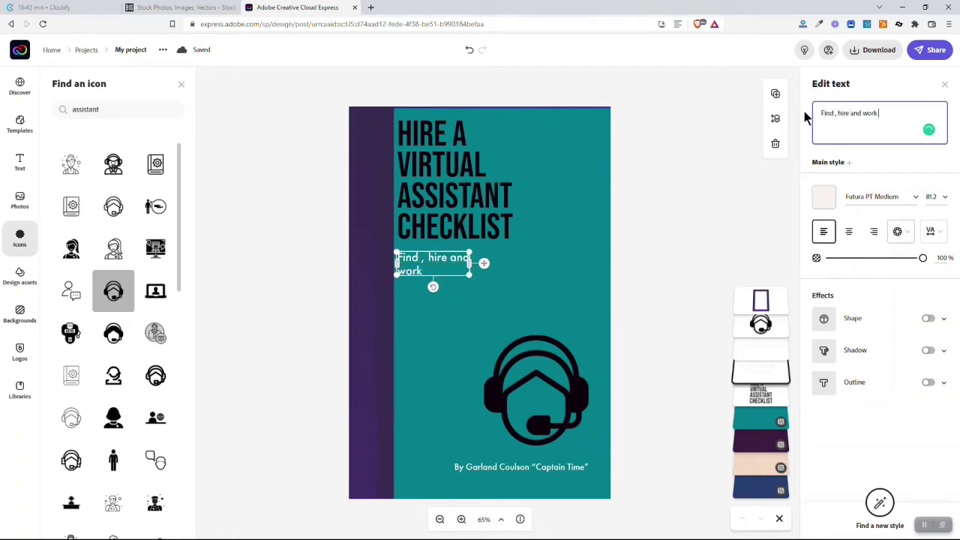
text( effectively with VAs)
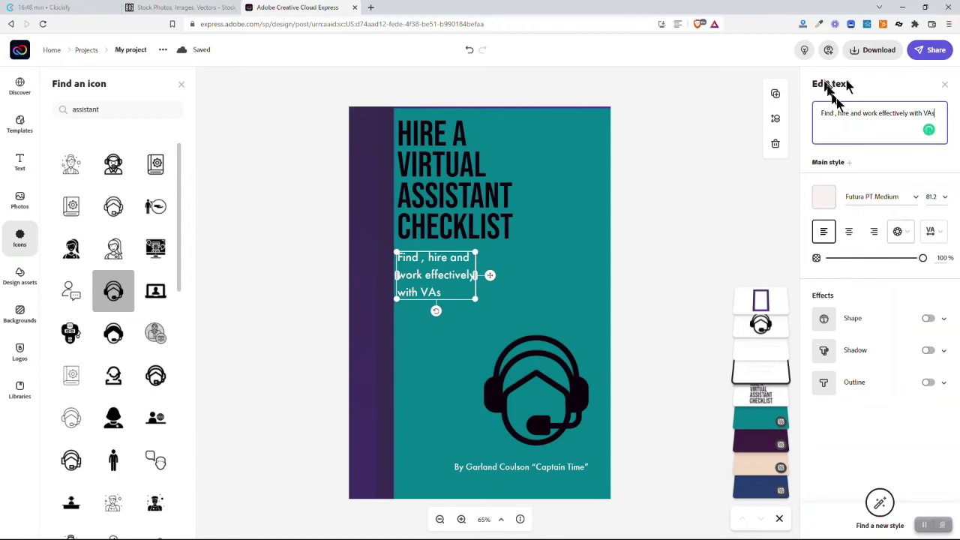
click(834, 115)
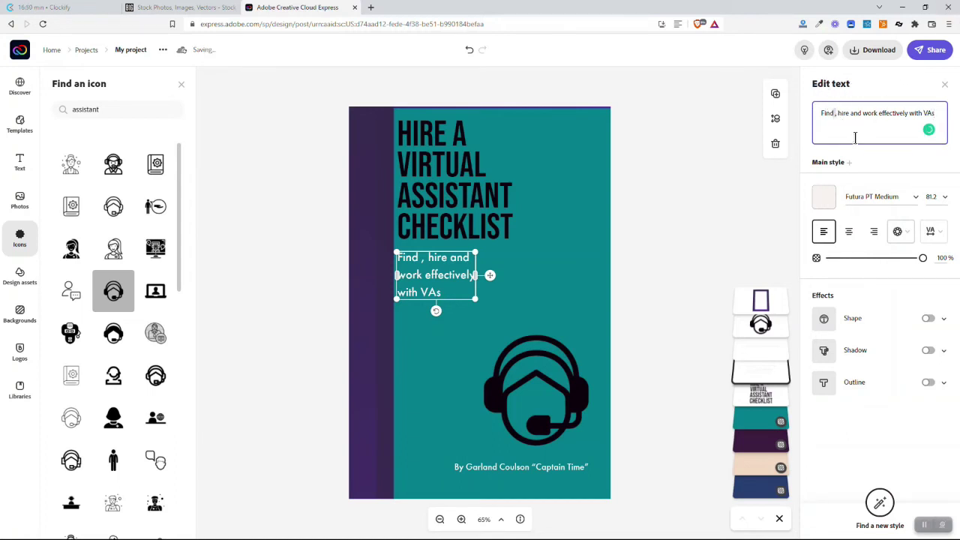
key(BackSpace)
key(BackSpace)
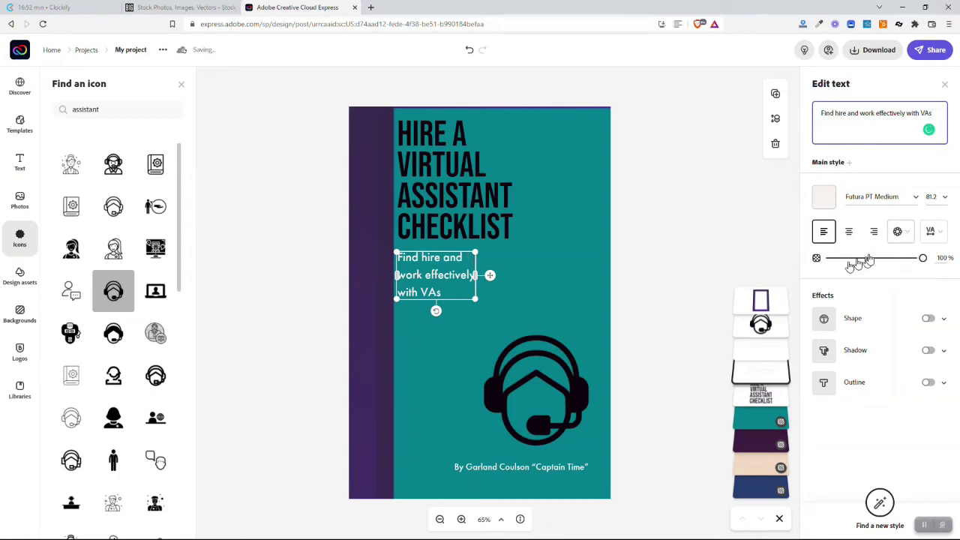
click(708, 262)
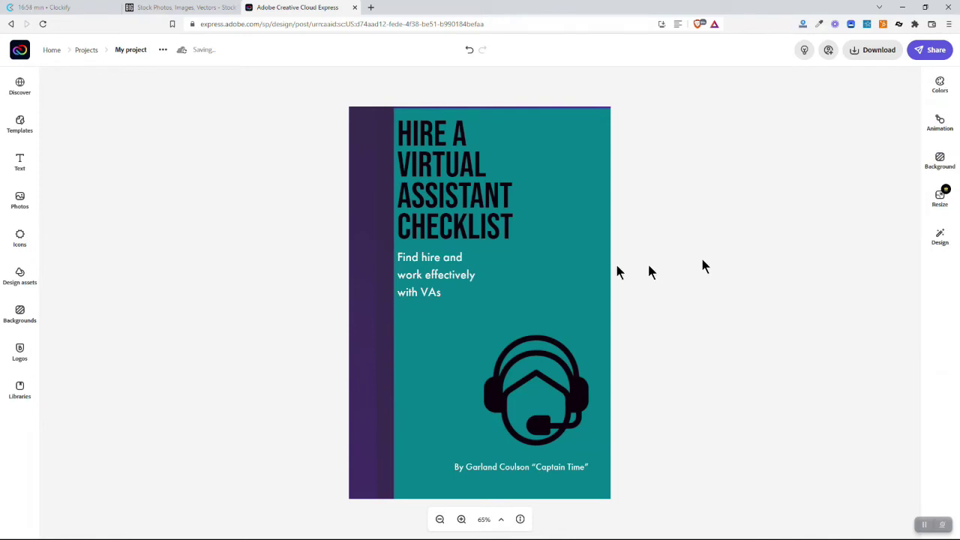
Step: Search Adobe Stock photos for 'virtual assistant'
click(513, 267)
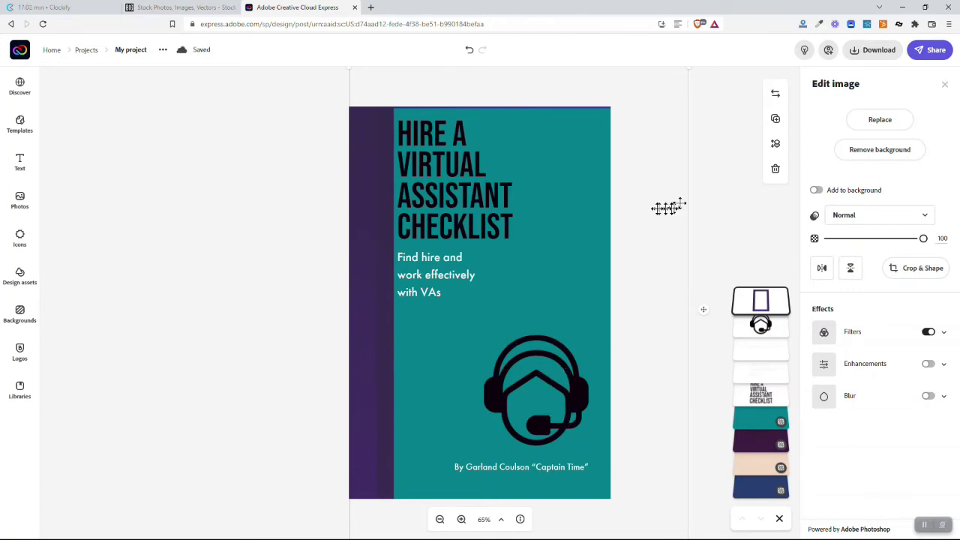
click(725, 192)
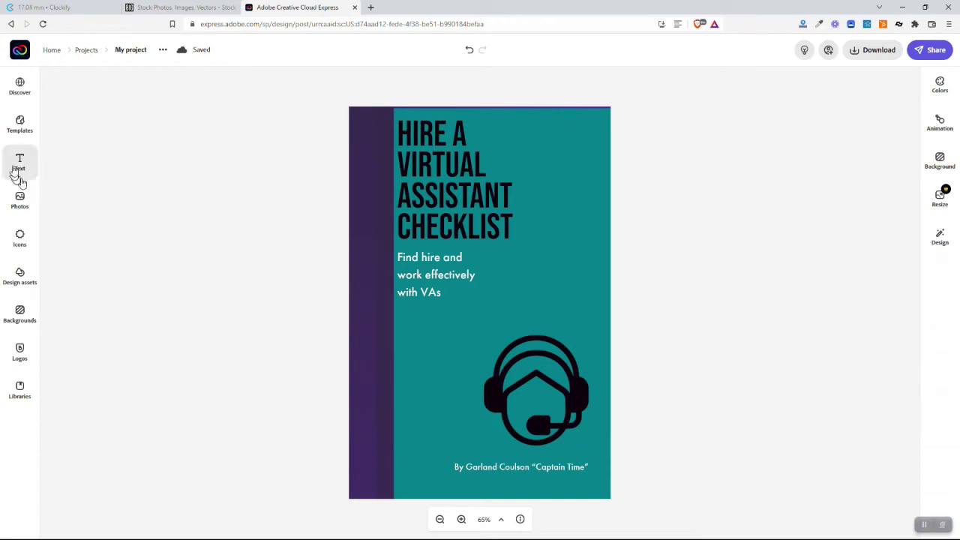
click(20, 199)
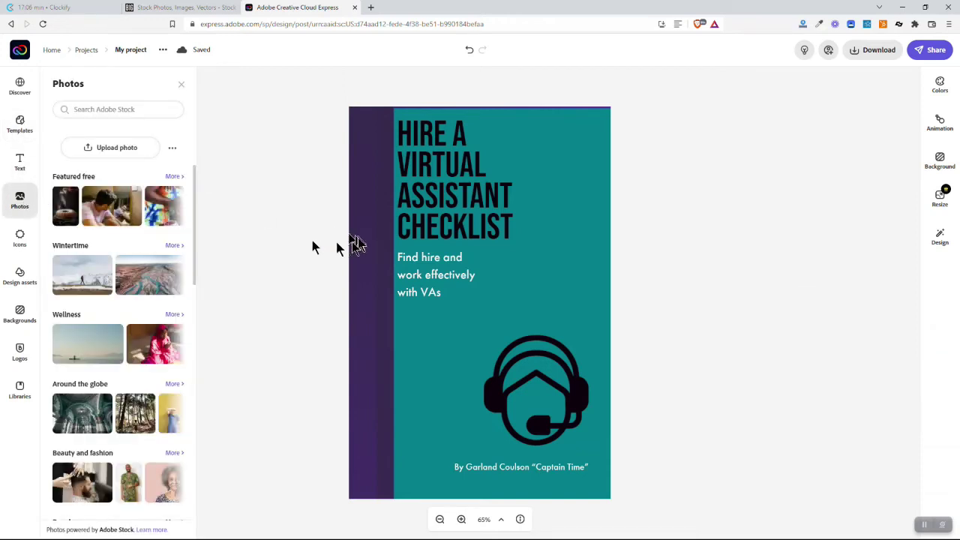
click(131, 109)
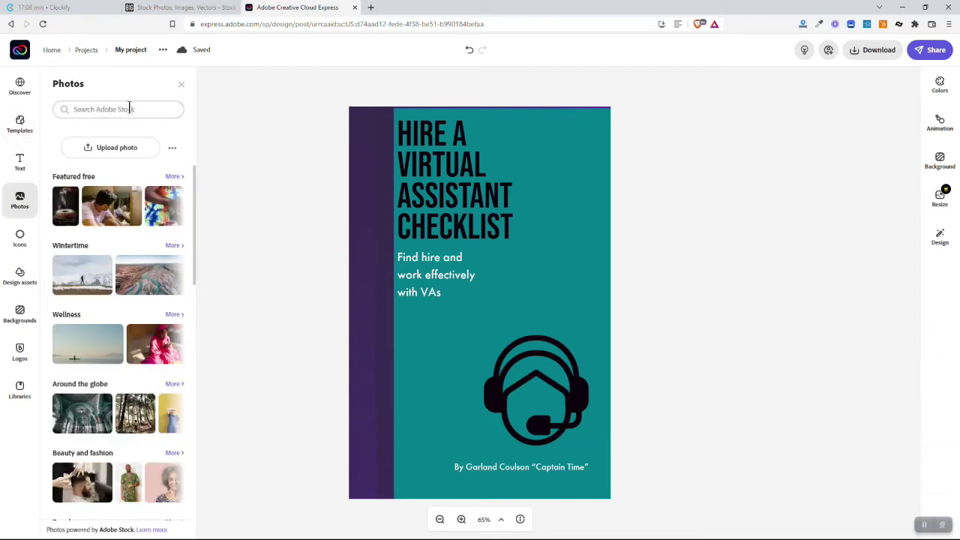
text(virtual assistant)
key(Return)
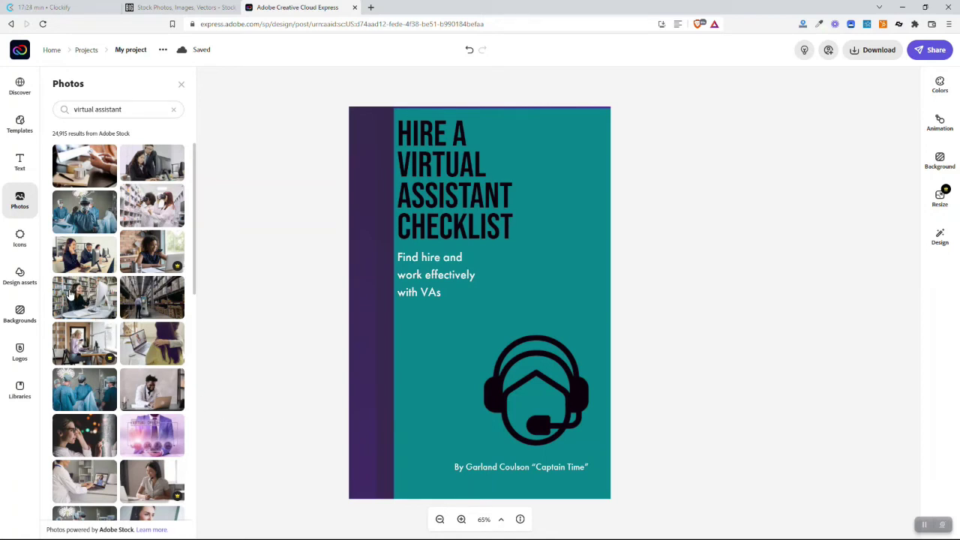
Step: Add the woman-in-library photo and place it right of the subtitle
click(70, 295)
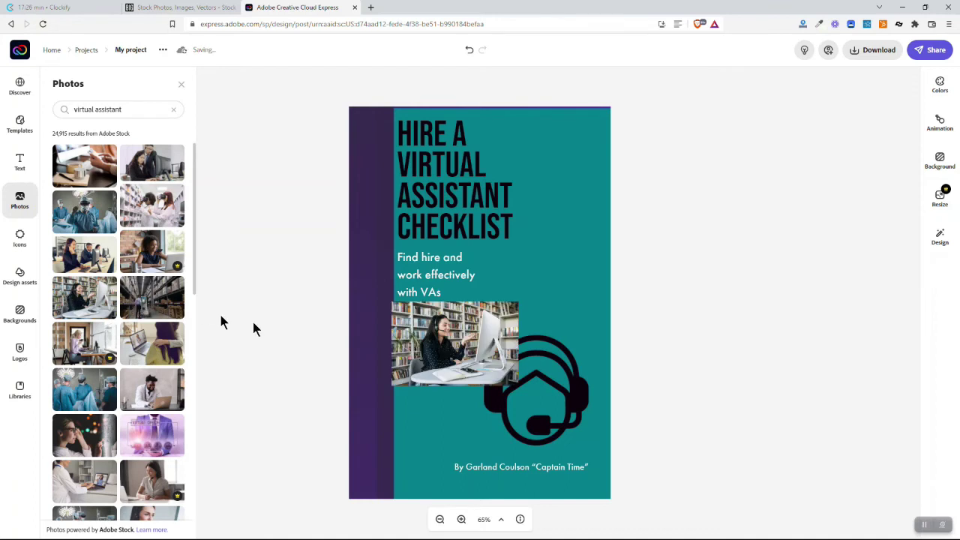
drag(463, 339, 553, 288)
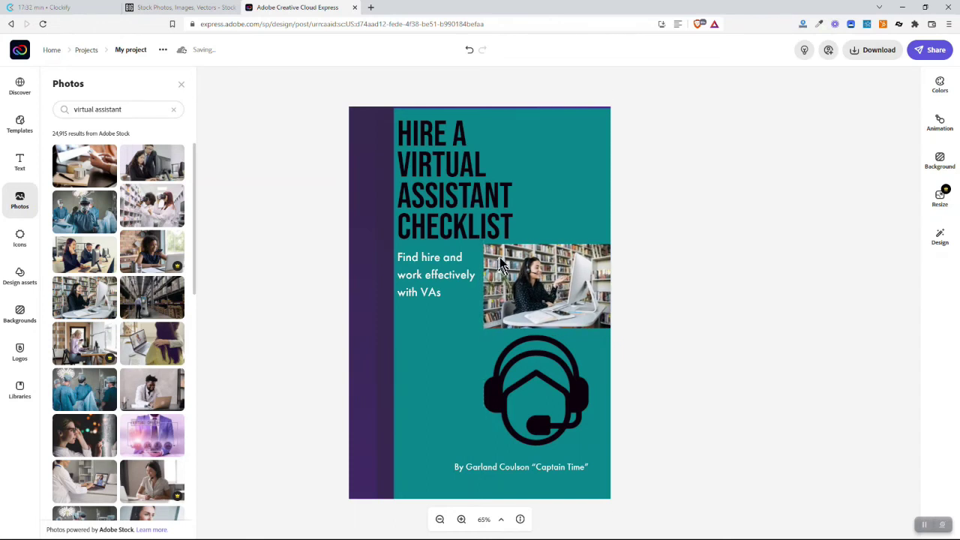
click(657, 272)
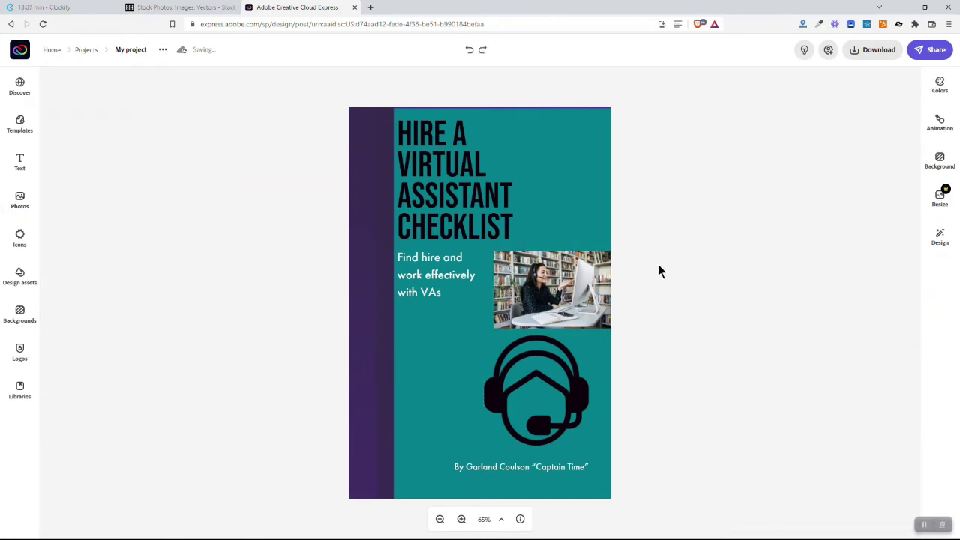
Step: Show the PNG, JPG and PDF download options for the cover
click(879, 59)
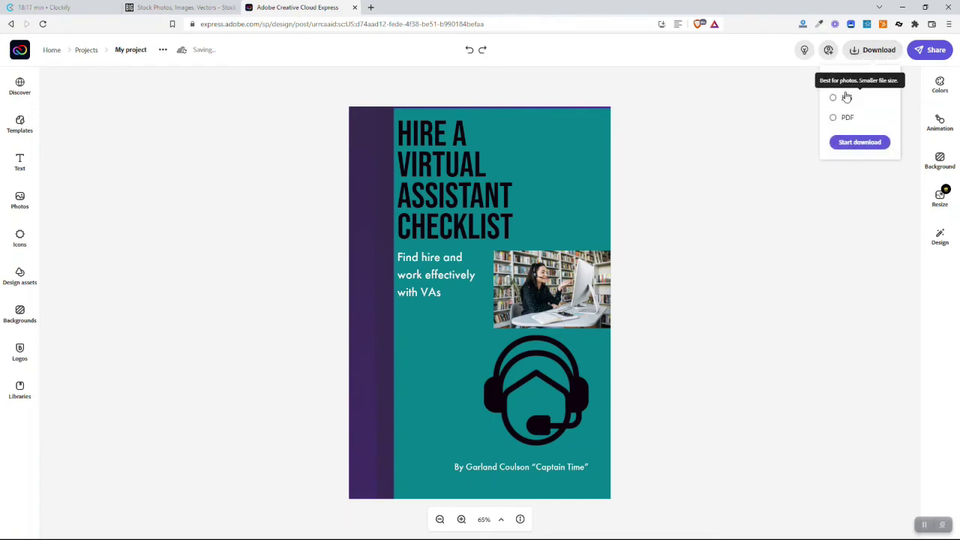